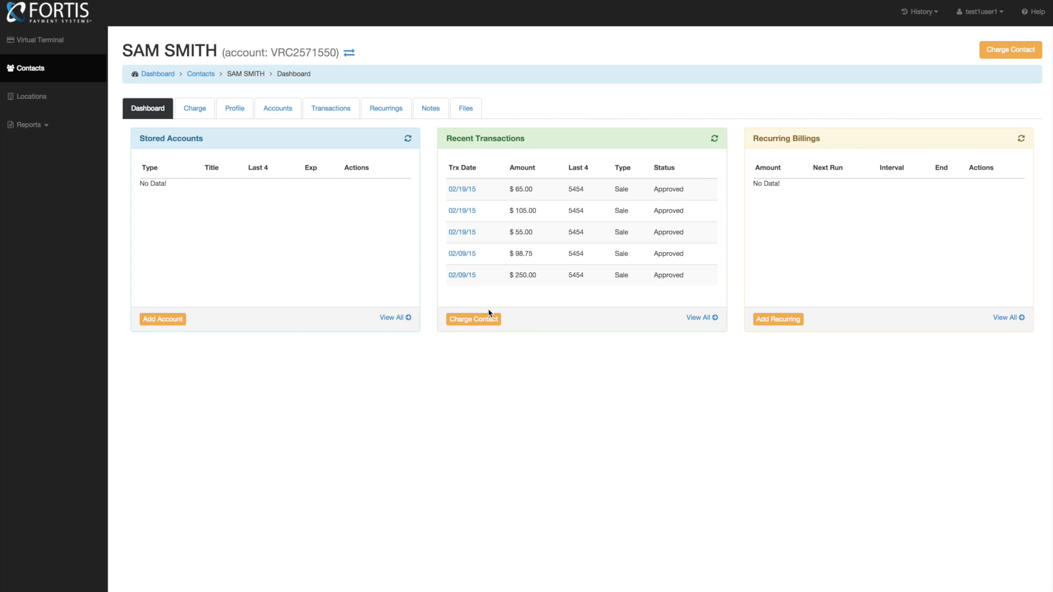
# - Open a charge for the contact with amount 75, the card number, expiry year 2019 and description 'Exam'
pyautogui.click(998, 51)
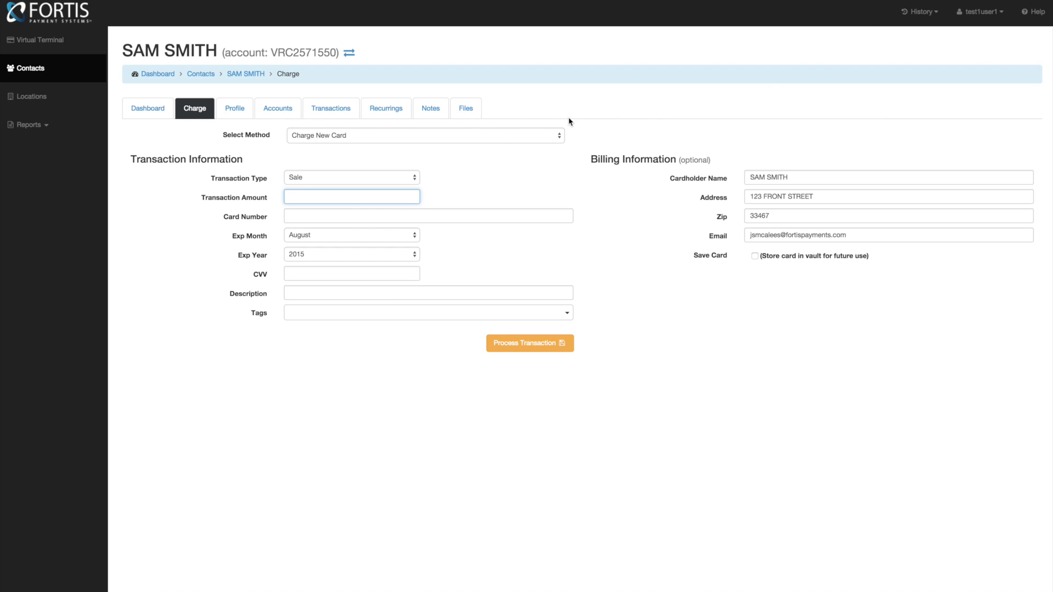
pyautogui.write('75')
pyautogui.click(298, 214)
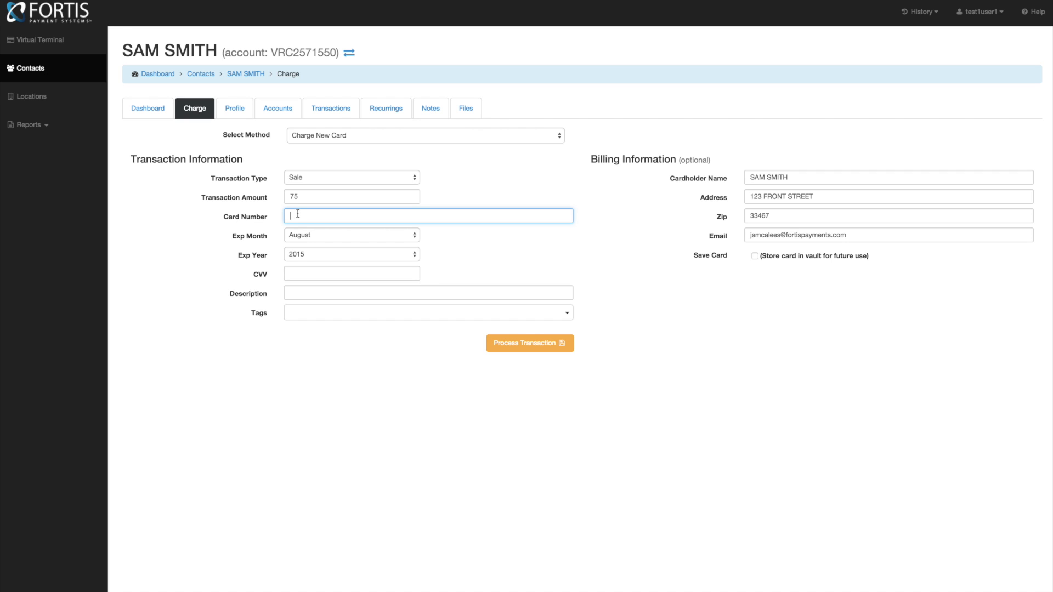
pyautogui.write('545')
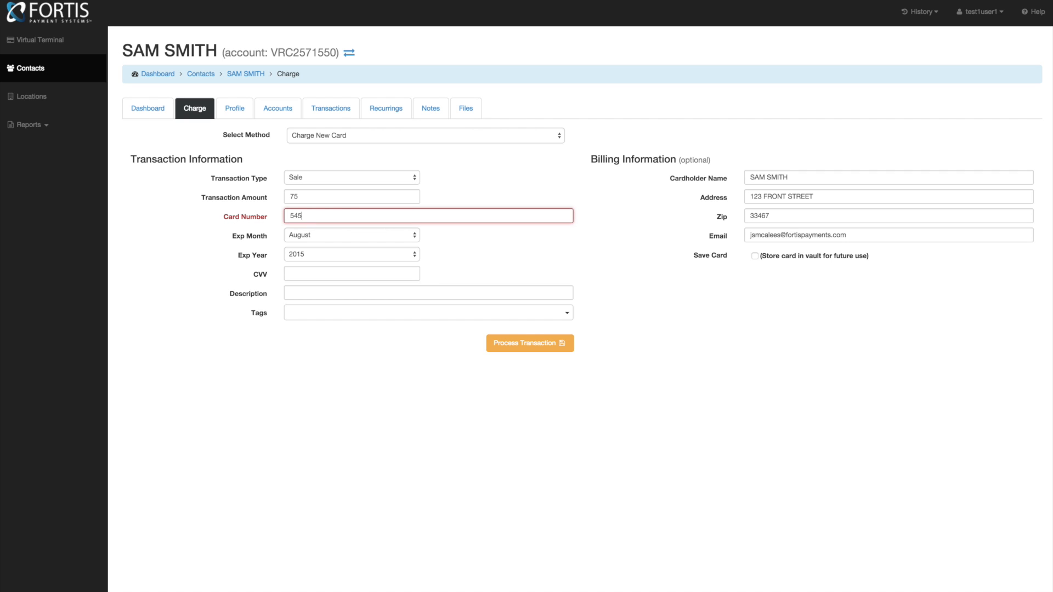
pyautogui.write('4545454545454')
pyautogui.click(289, 254)
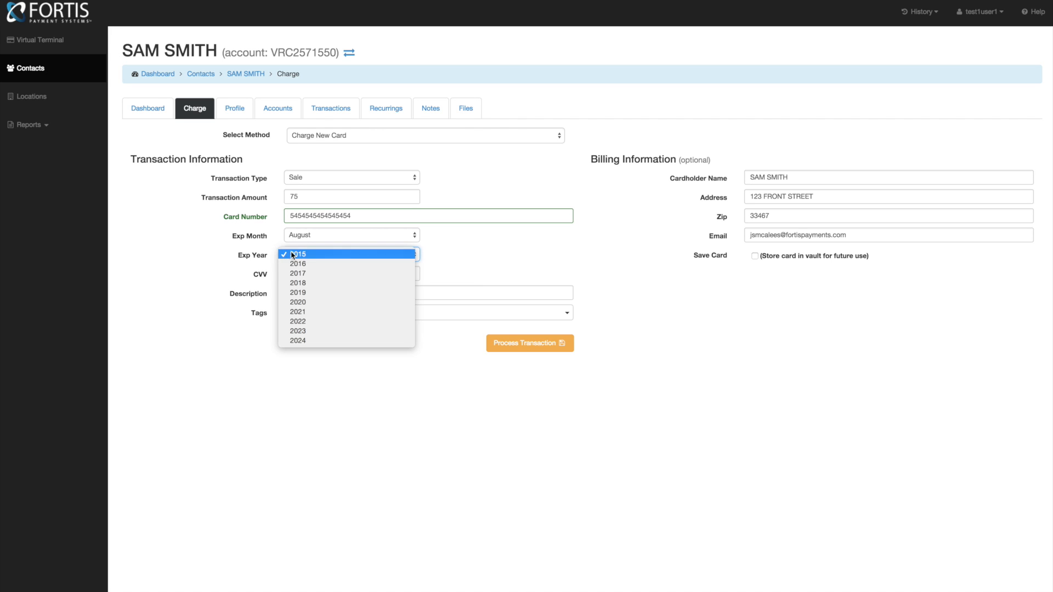
pyautogui.click(305, 290)
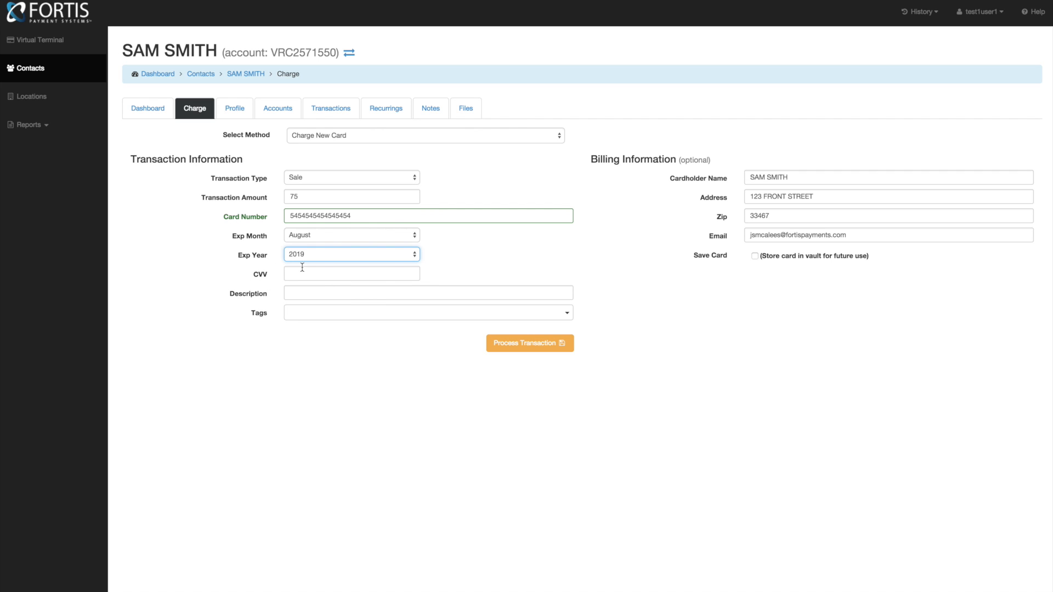
pyautogui.click(295, 295)
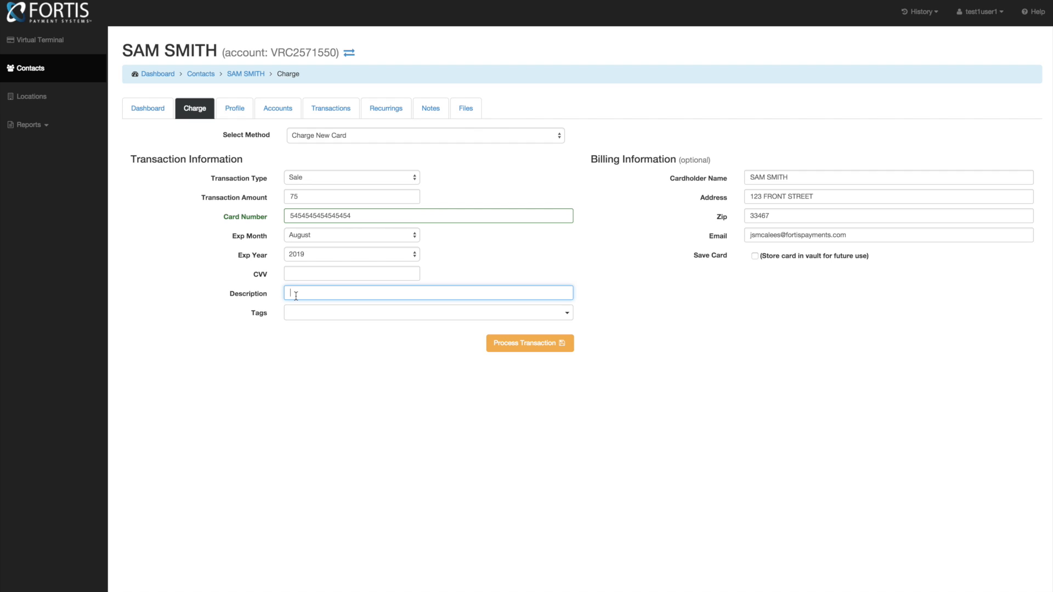
pyautogui.write('Exam')
pyautogui.click(307, 316)
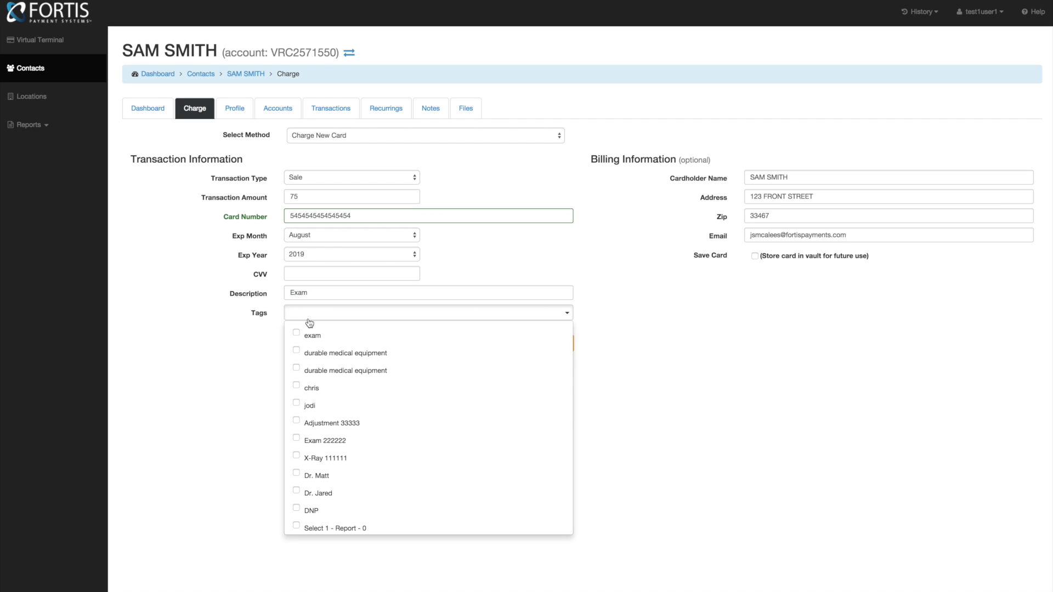
pyautogui.scroll(-1, 329, 423)
pyautogui.scroll(1, 329, 422)
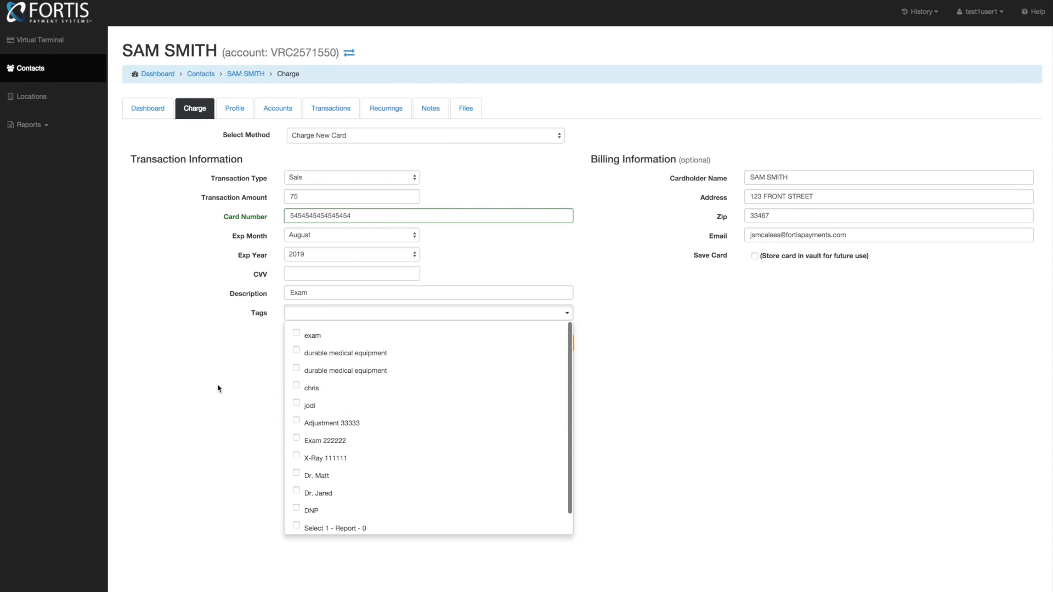
pyautogui.click(230, 428)
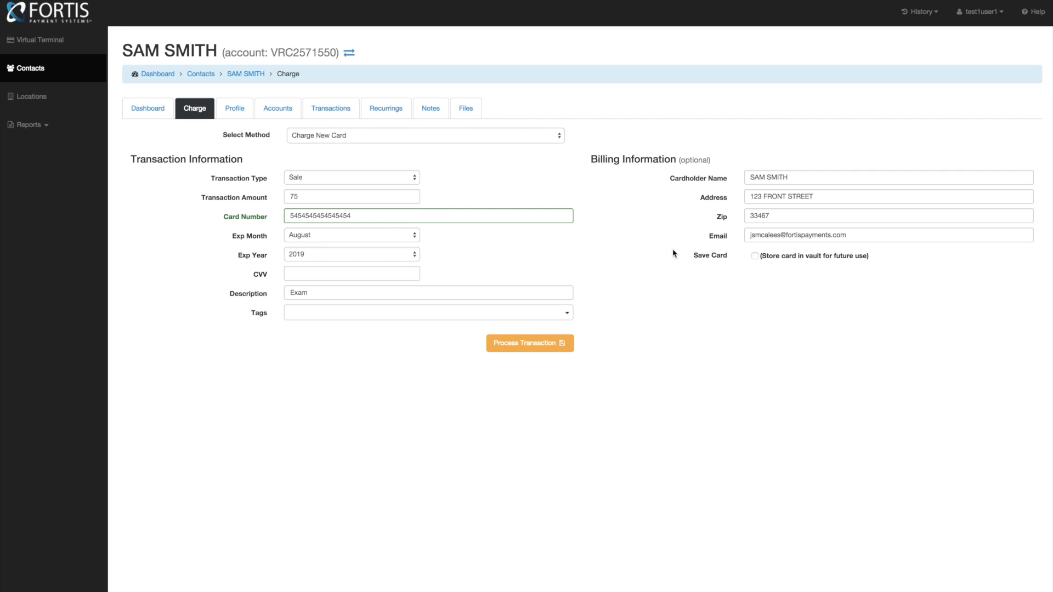
pyautogui.click(759, 257)
# - Title the saved card 'Primary Card' and process the $75 sale
pyautogui.click(768, 276)
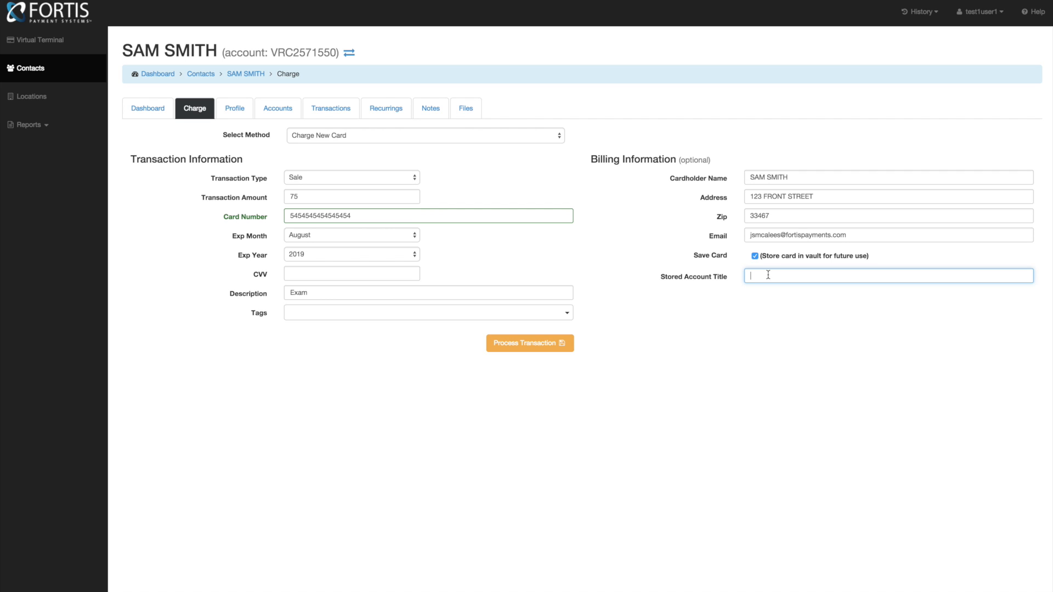
pyautogui.write('Primary Card')
pyautogui.click(515, 345)
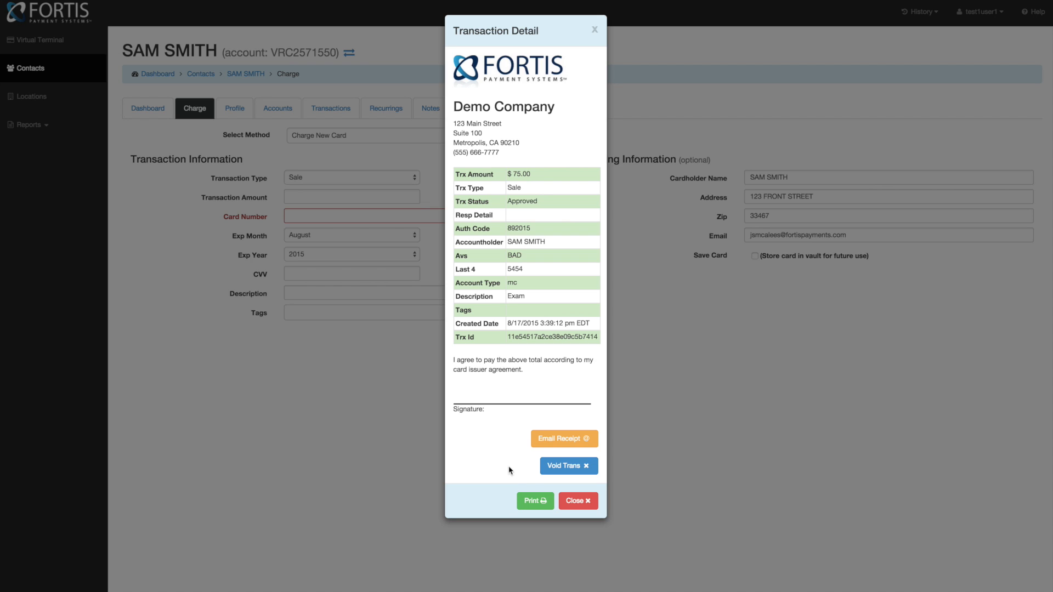
# - Edit the prefilled receipt e-mail address, then close the transaction details
pyautogui.click(543, 441)
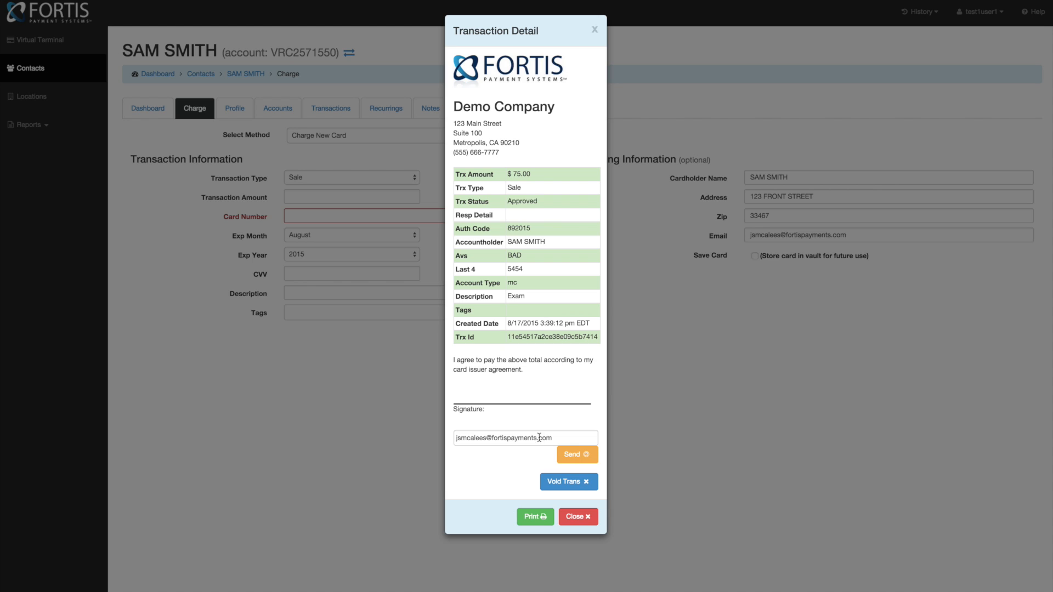
pyautogui.doubleClick(502, 439)
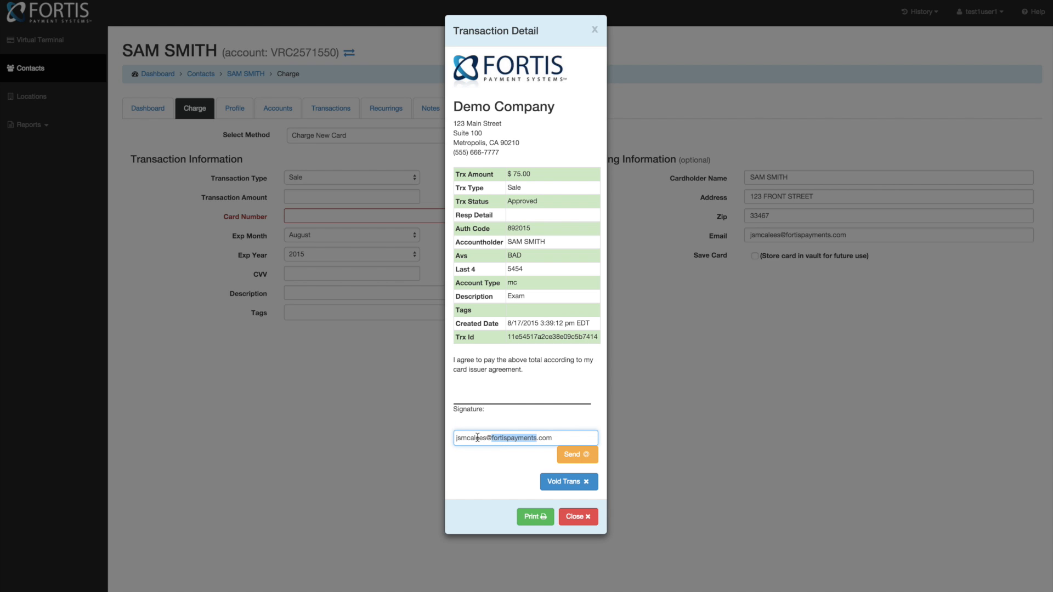
pyautogui.doubleClick(476, 438)
pyautogui.write('chiro')
pyautogui.click(573, 518)
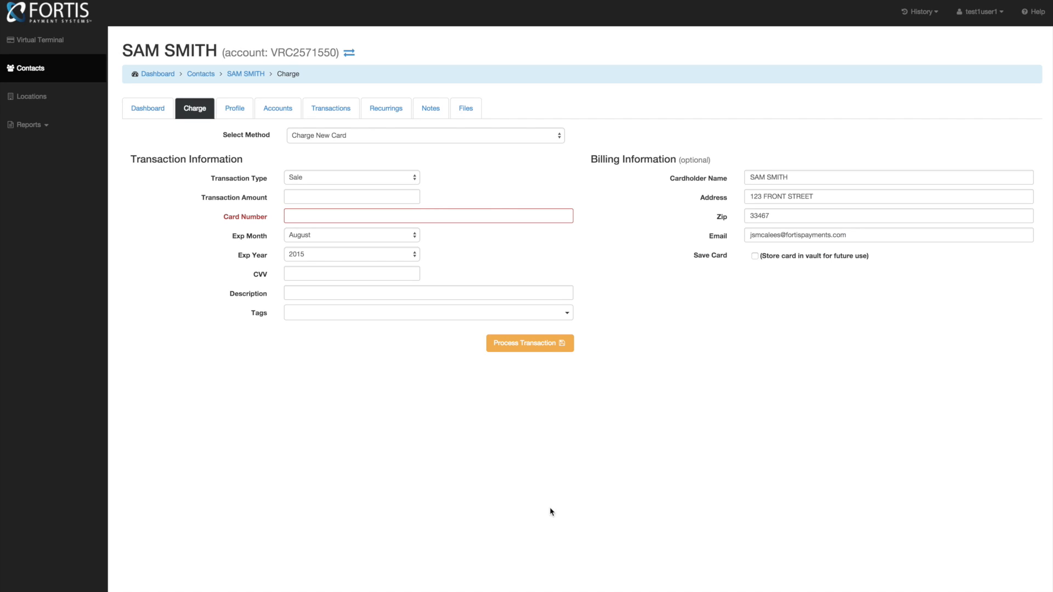
# - Go back to the contact's dashboard and start adding a new stored account
pyautogui.click(152, 109)
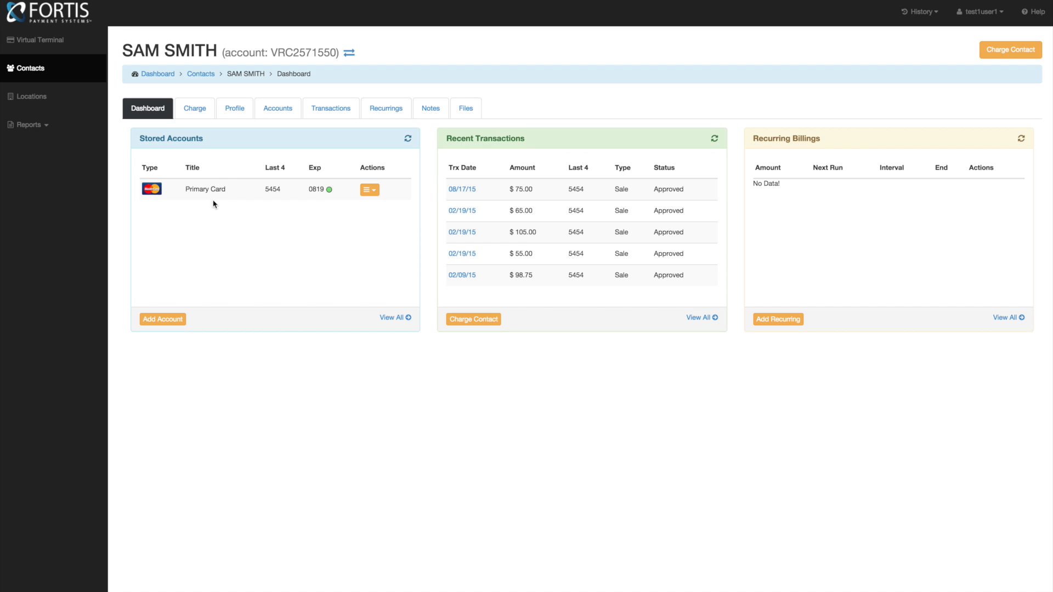
pyautogui.click(160, 323)
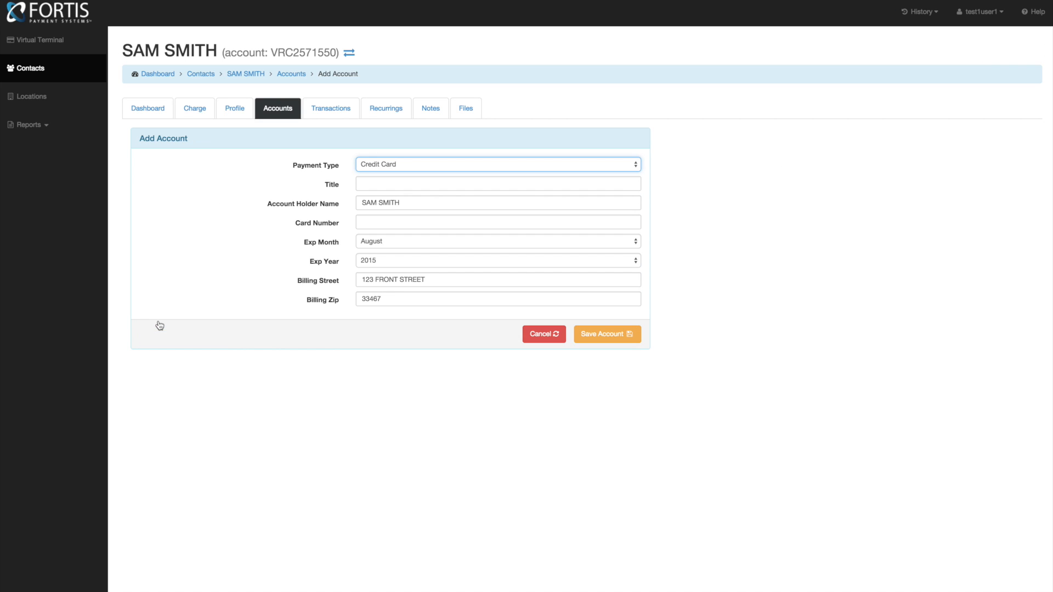
# - Keep Credit Card, leave the card number blank, and reopen the payment type list on Add Account
pyautogui.click(385, 167)
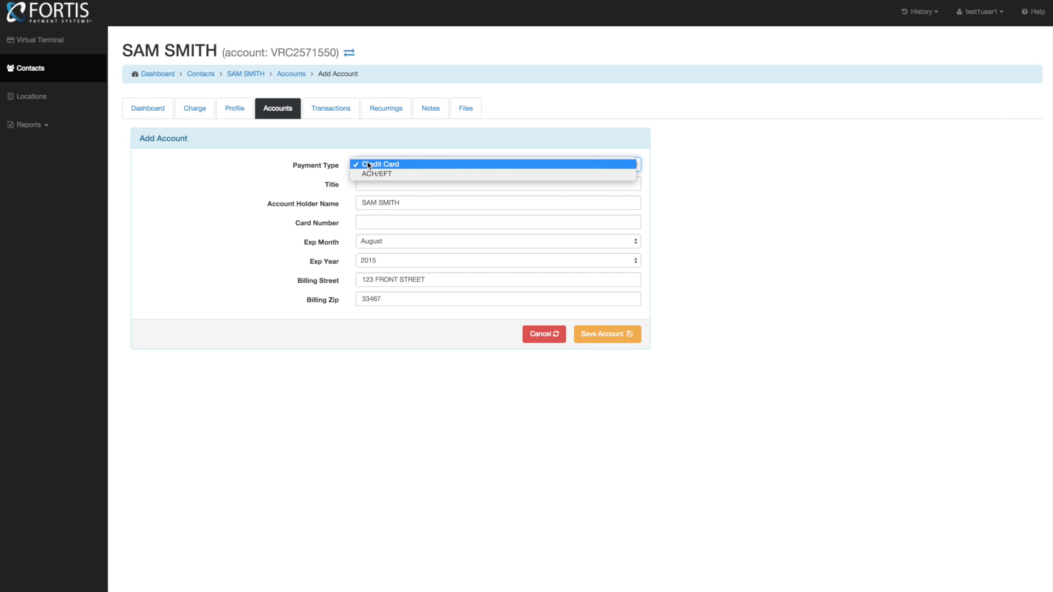
pyautogui.click(368, 164)
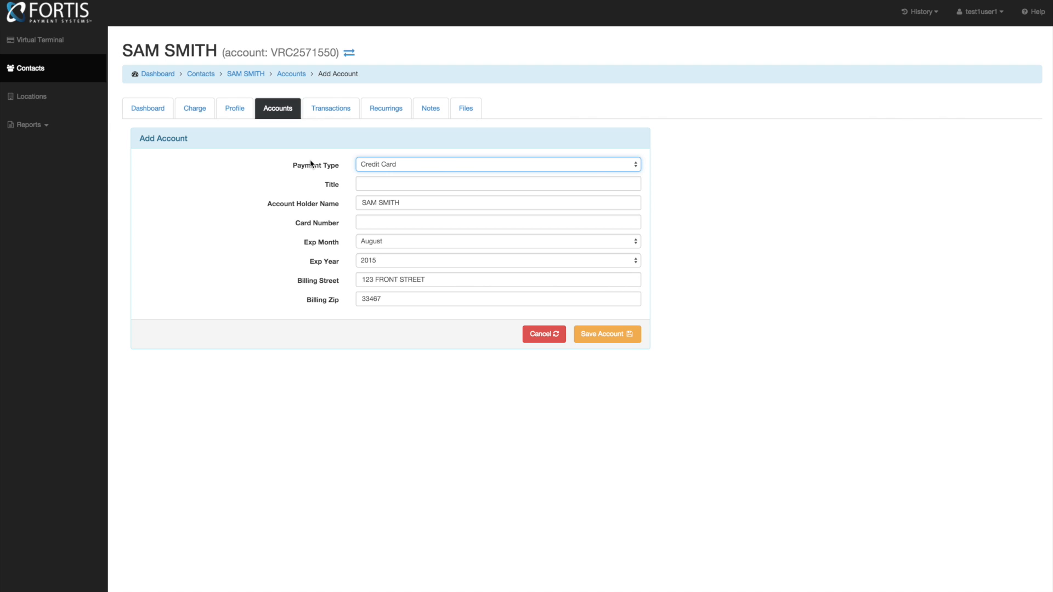
pyautogui.click(374, 220)
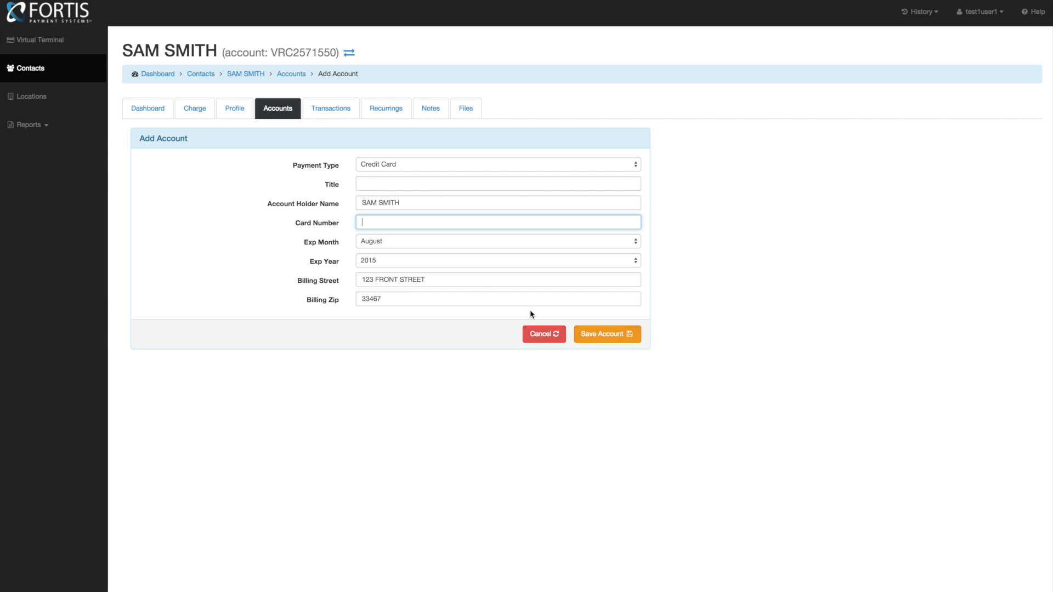
pyautogui.click(362, 183)
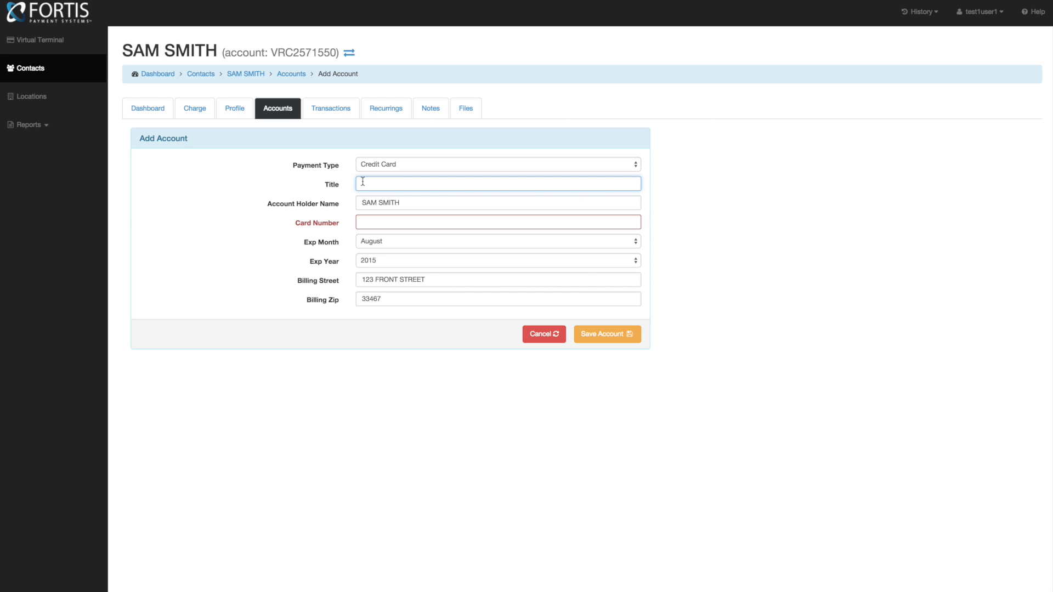
pyautogui.click(379, 165)
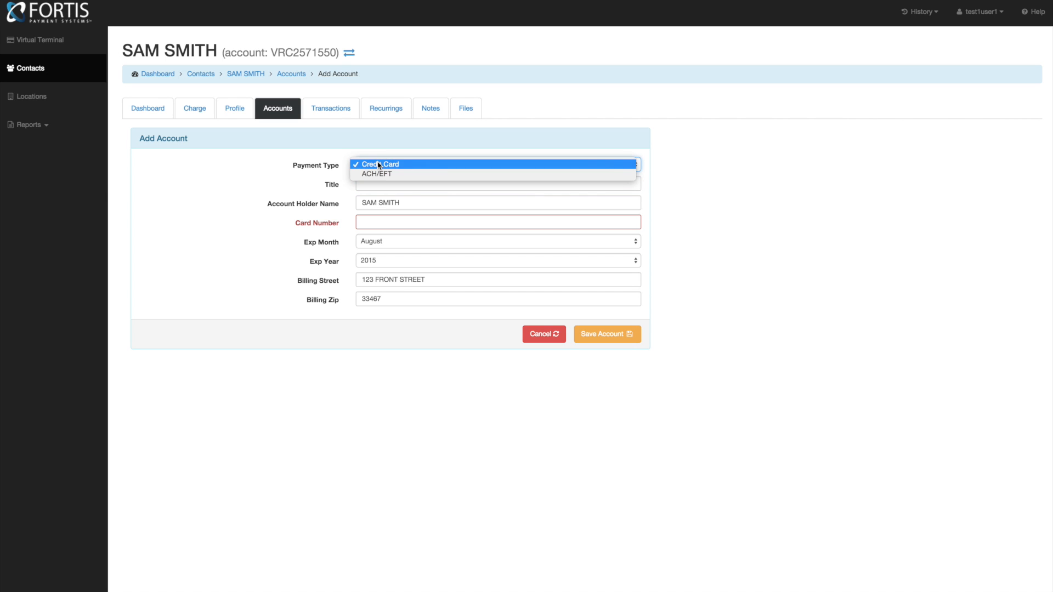
# - Switch the new account to ACH/EFT payment and keep it as a Personal account
pyautogui.click(377, 174)
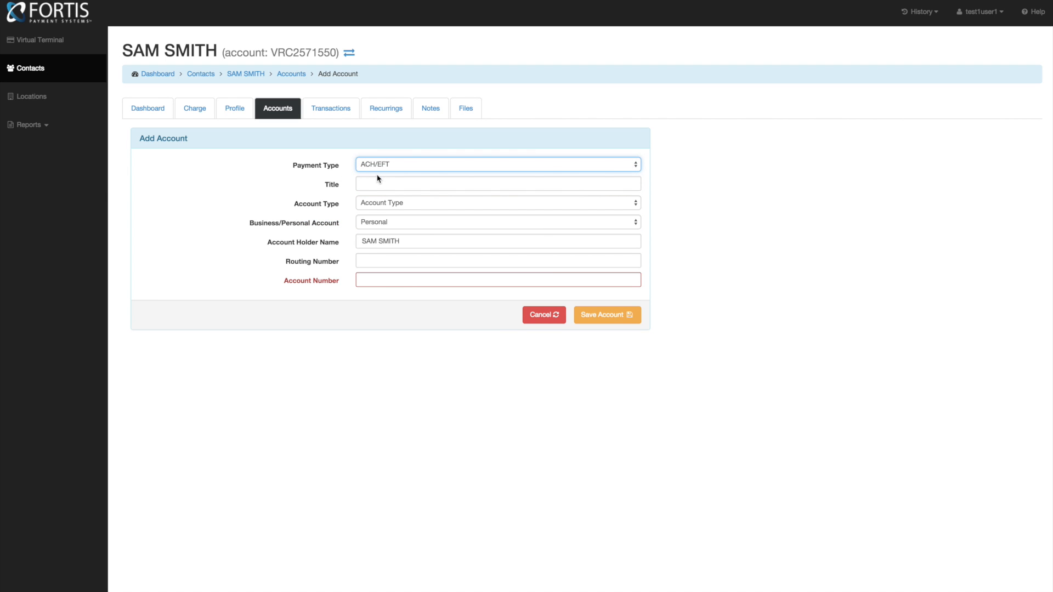
pyautogui.click(375, 186)
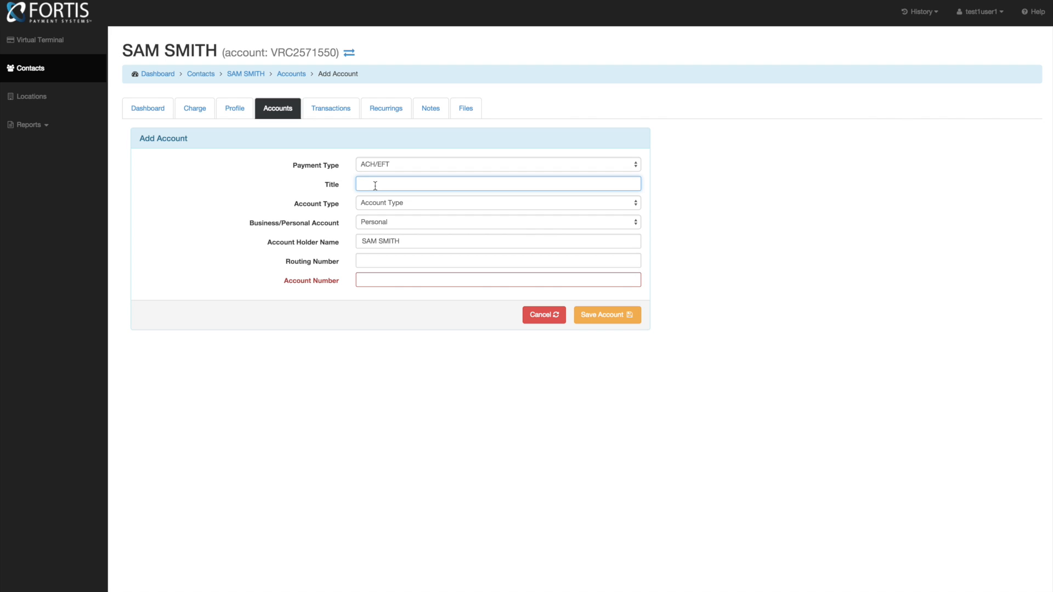
pyautogui.click(376, 204)
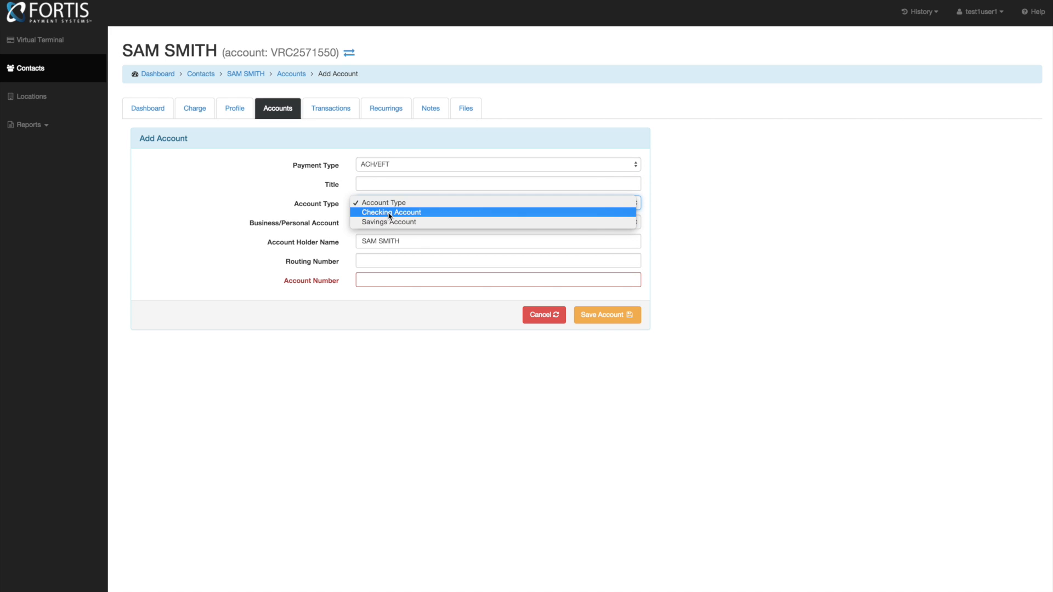
pyautogui.click(283, 195)
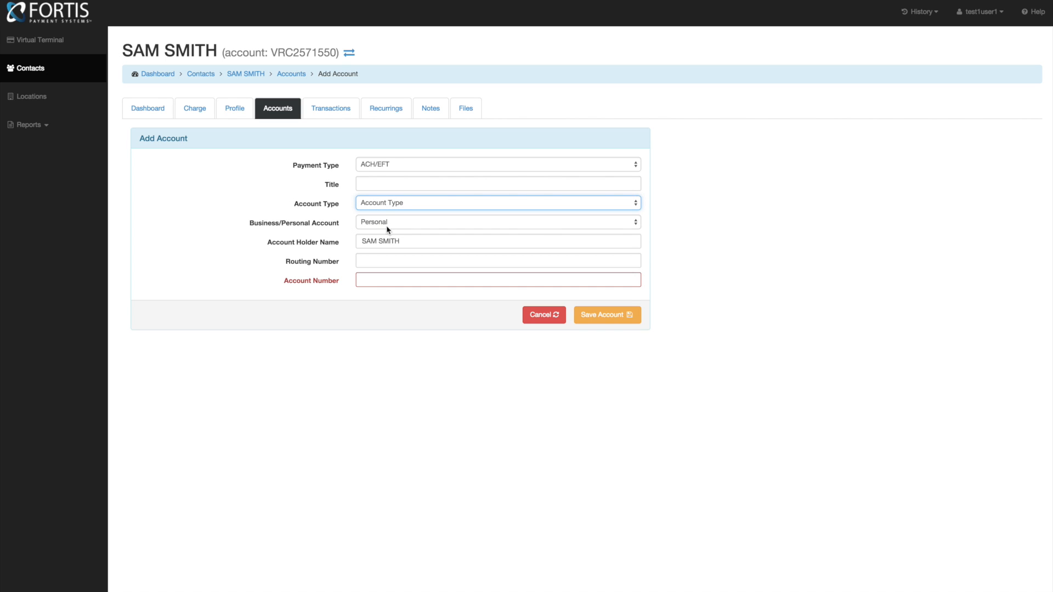
pyautogui.click(385, 228)
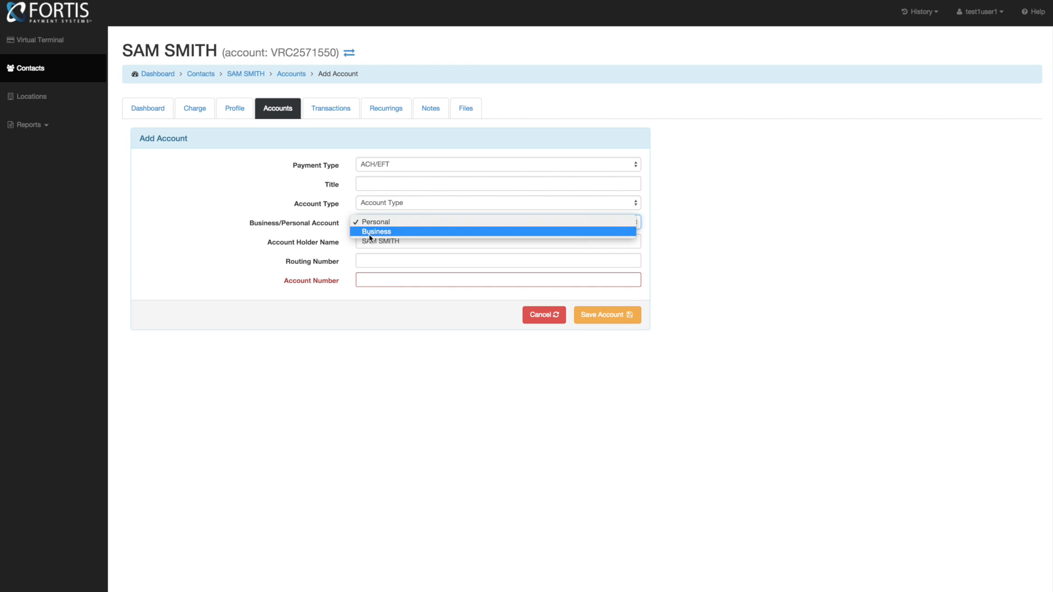
pyautogui.click(305, 223)
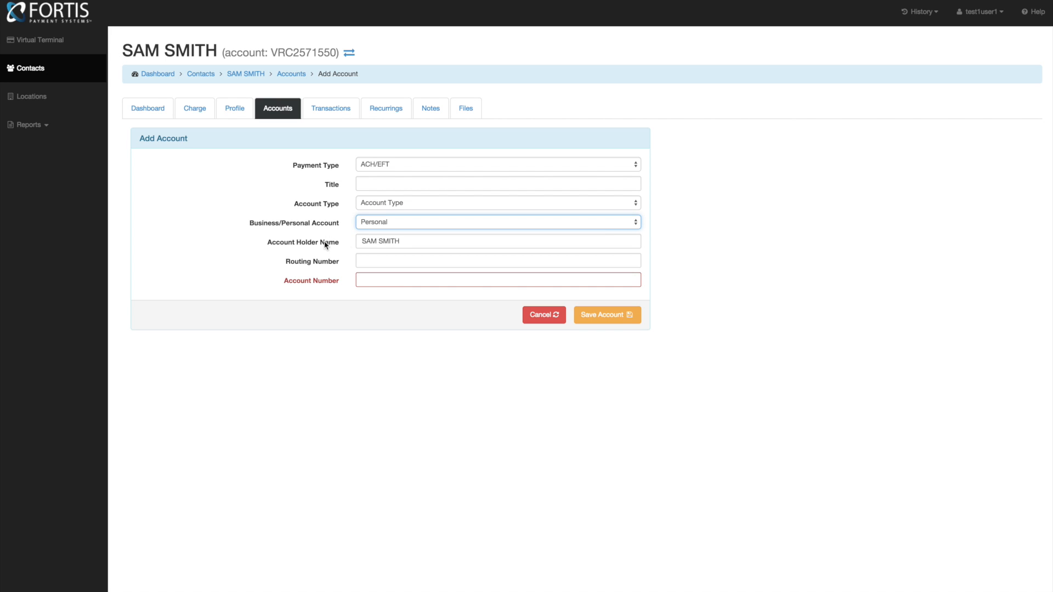
# - Enter routing number 053000183 (WELLS FARGO BANK) and the bank account number
pyautogui.click(378, 266)
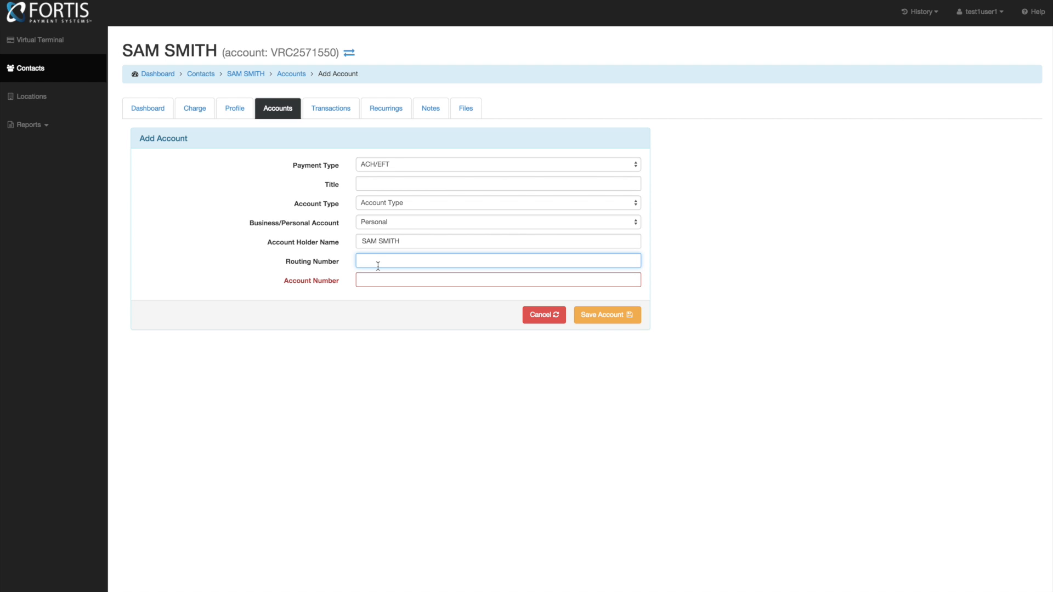
pyautogui.write('053')
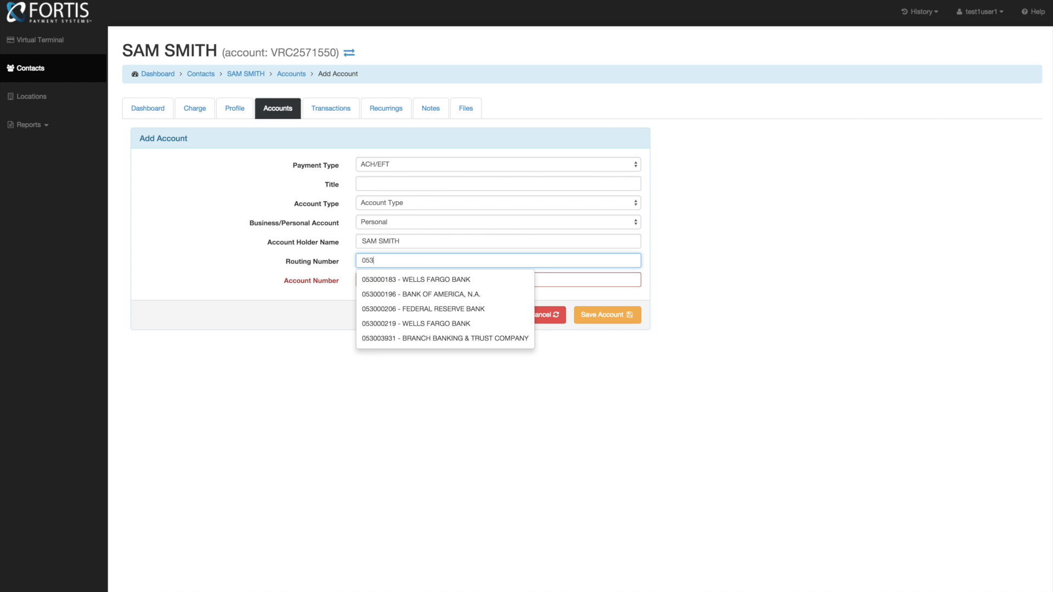
pyautogui.write('00')
pyautogui.click(388, 282)
pyautogui.click(386, 279)
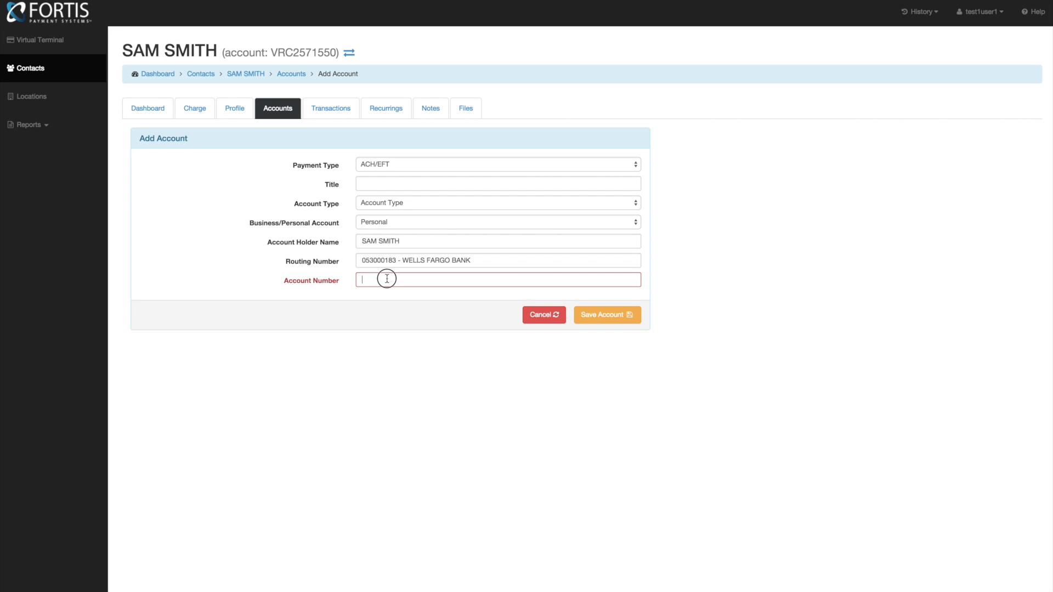
pyautogui.write('101')
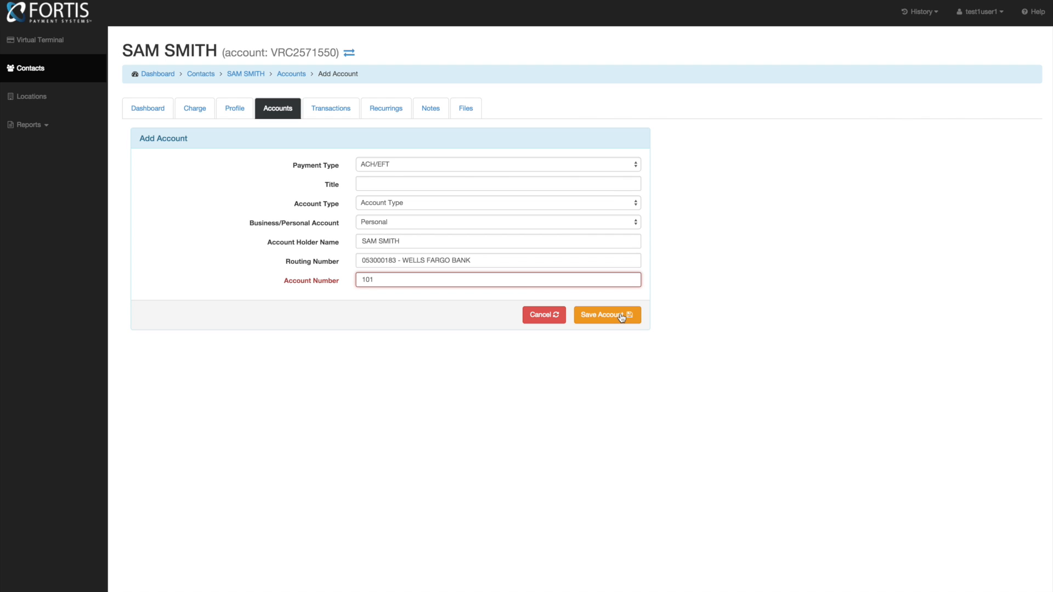
# - Discard the bank account and start a sale on the stored Primary Card
pyautogui.click(545, 319)
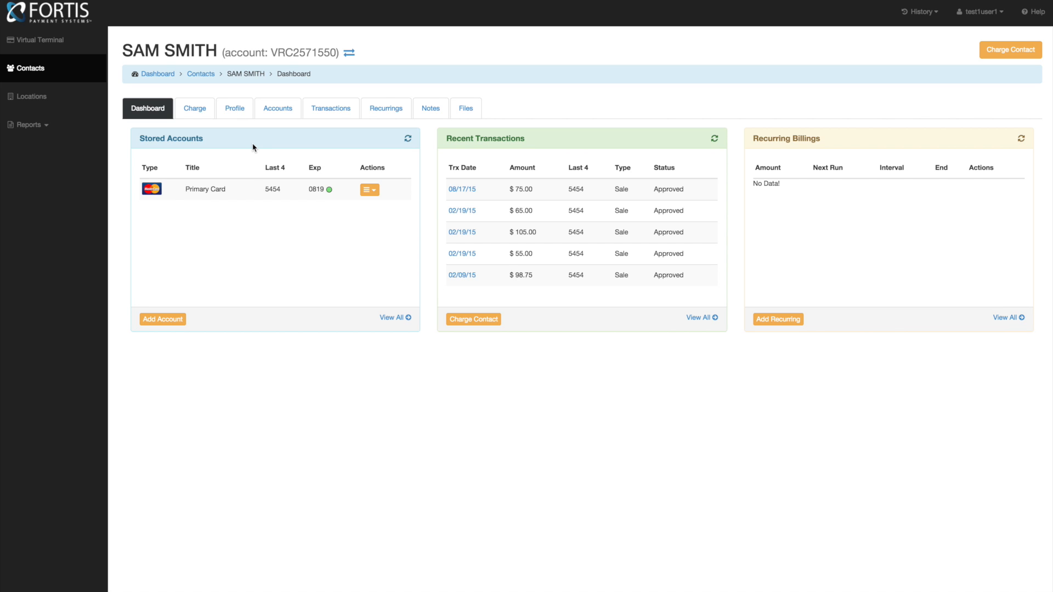
pyautogui.click(371, 192)
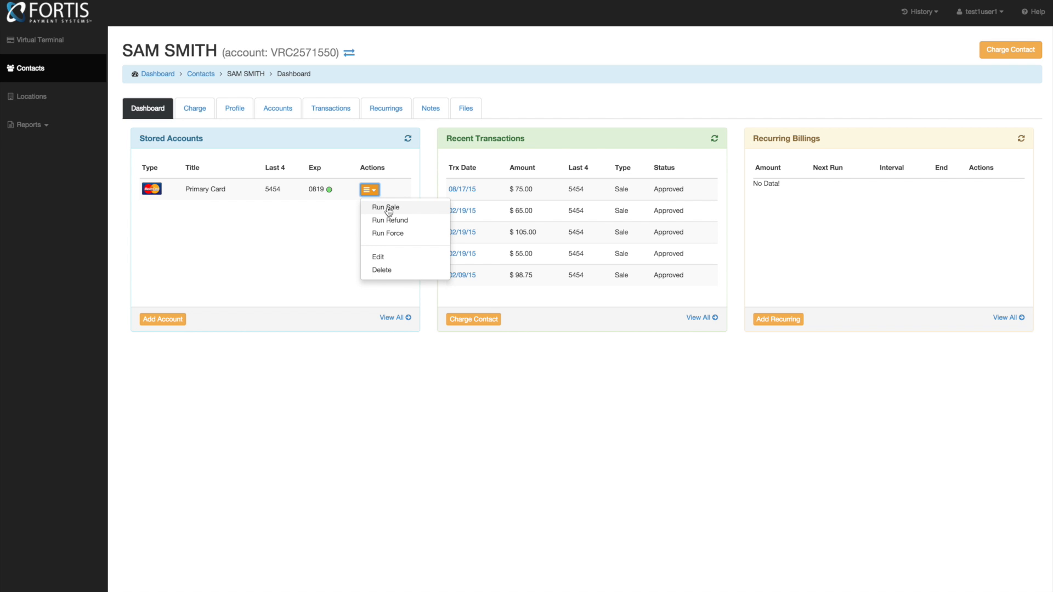
pyautogui.click(387, 207)
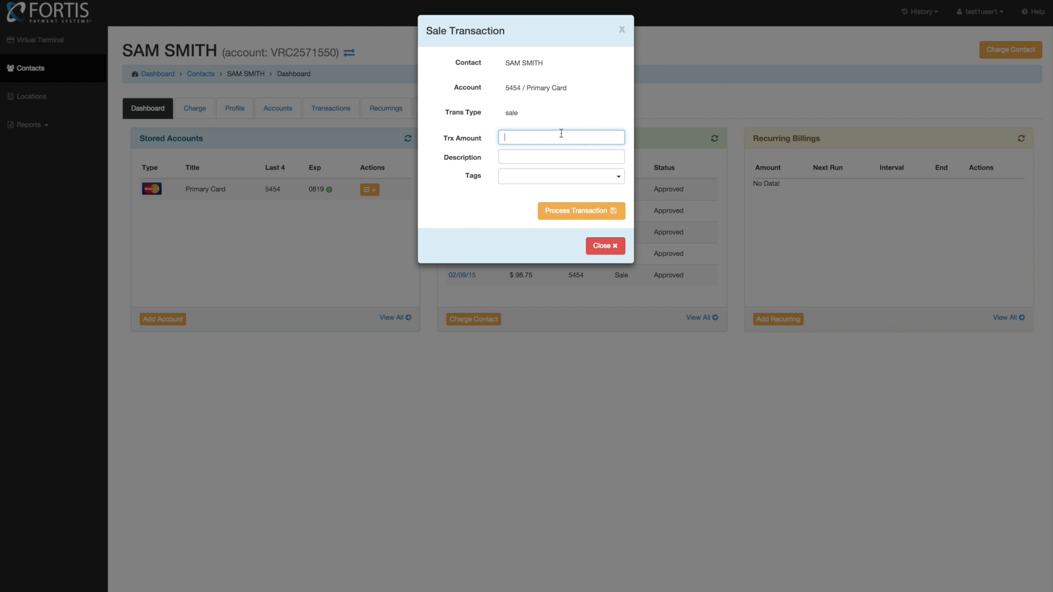
# - Enter a 95 sale amount, tag it exam, and submit it for processing
pyautogui.write('95')
pyautogui.click(558, 156)
pyautogui.click(534, 174)
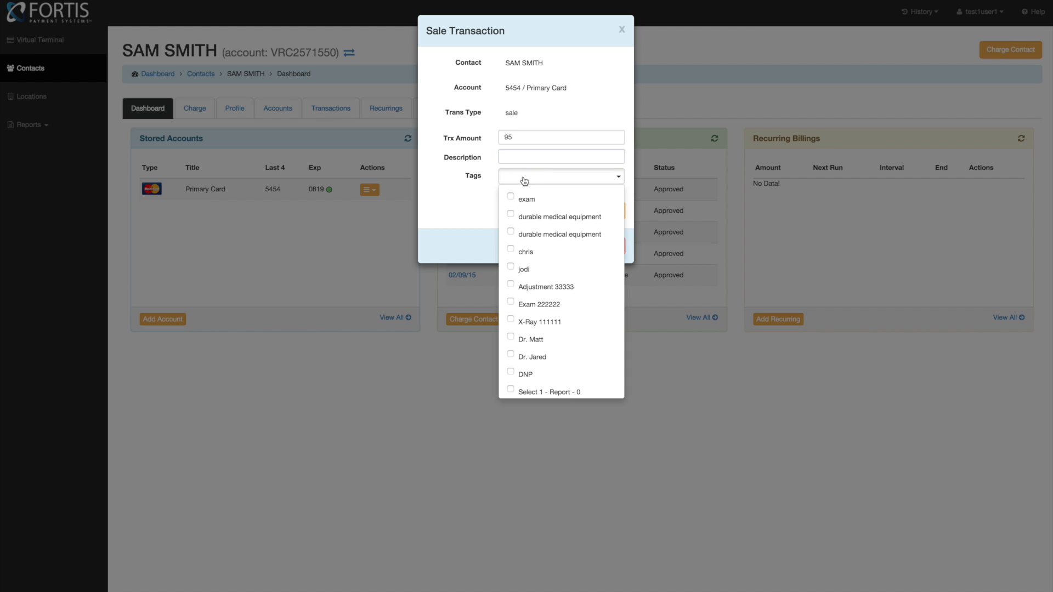
pyautogui.click(509, 196)
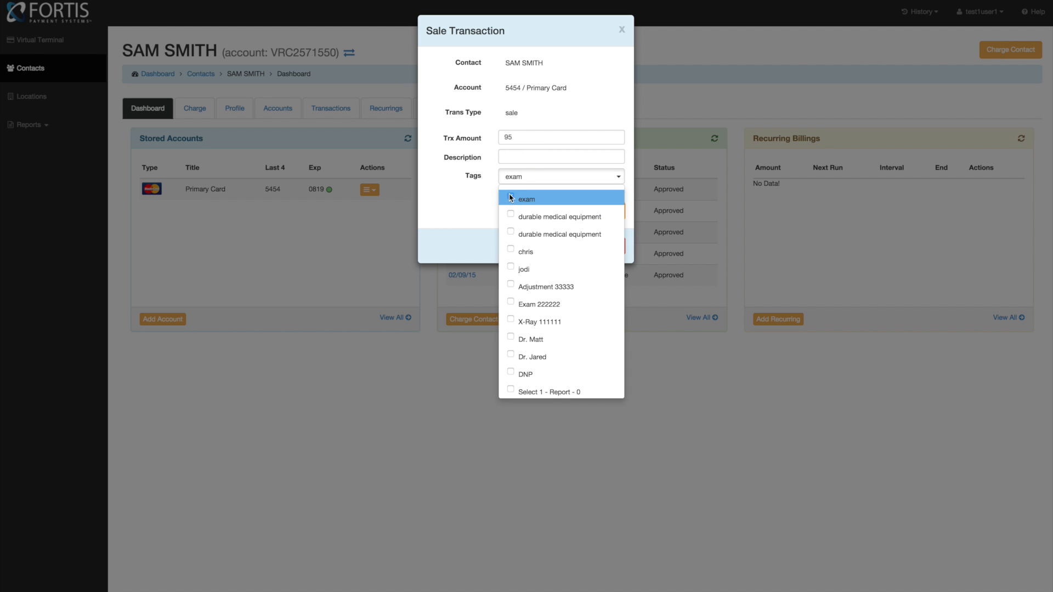
pyautogui.click(467, 201)
pyautogui.click(599, 215)
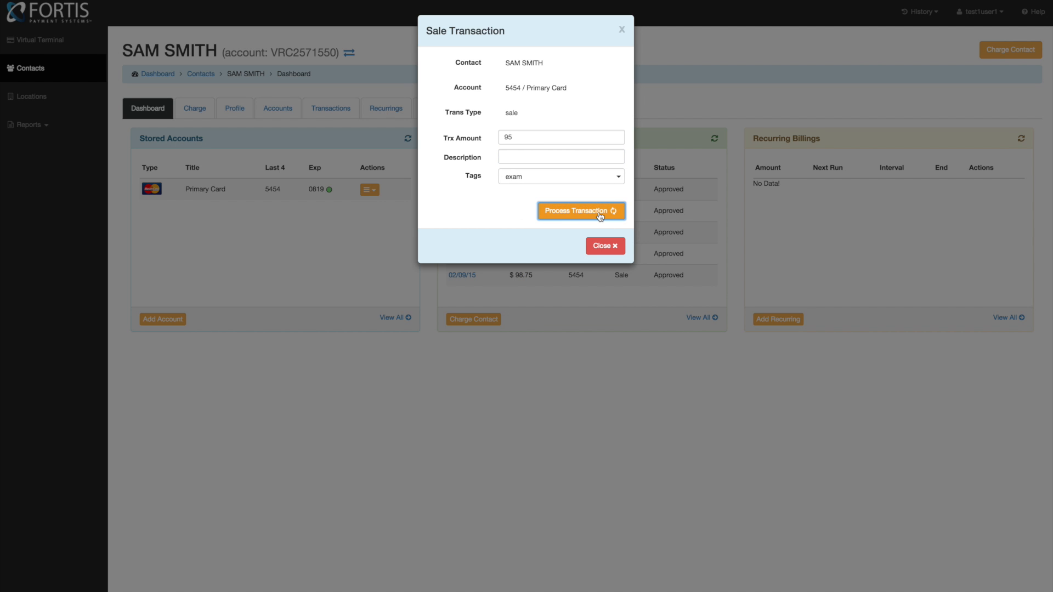